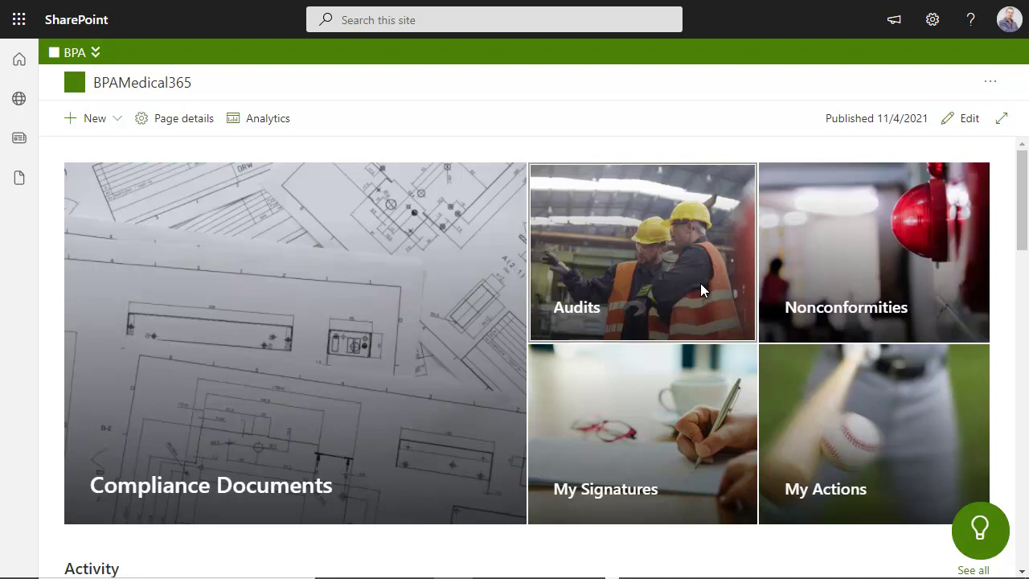
- Go from the Compliance Documents library into 08 HR & TRAINING, then 08.1 RECRUITING
left_click(336, 398)
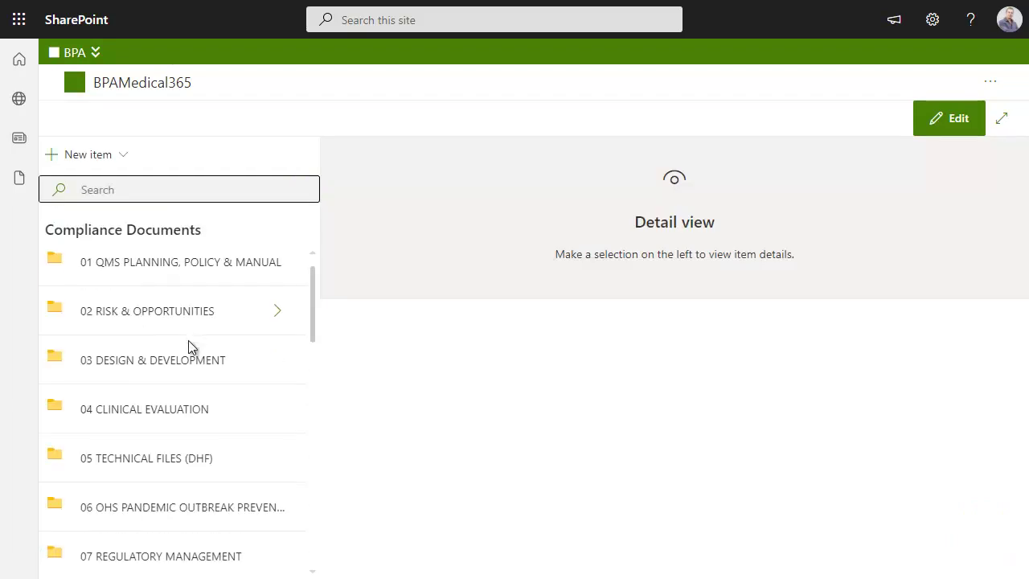
scroll(188, 340, "down", 1)
scroll(189, 341, "down", 3)
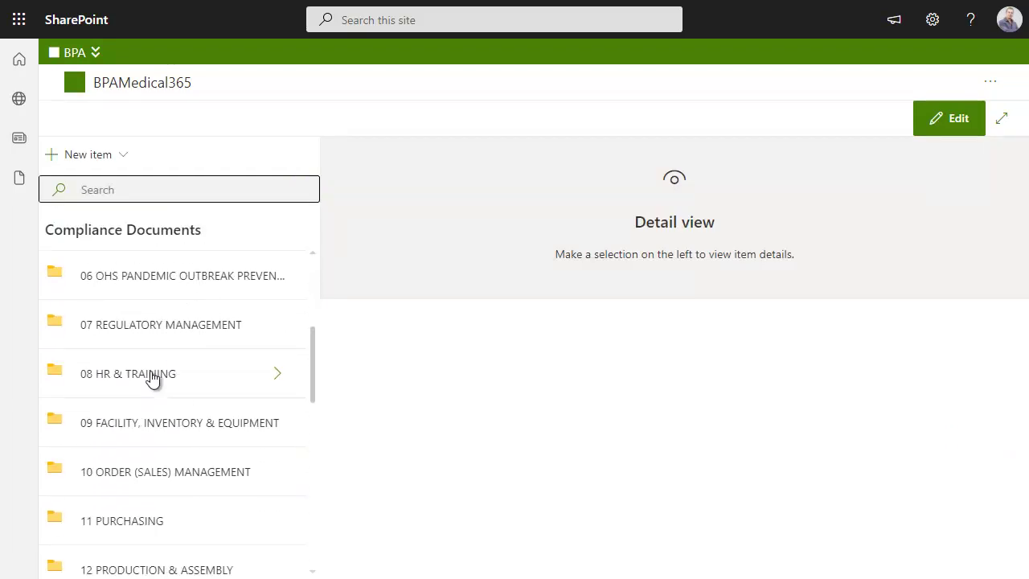
left_click(151, 380)
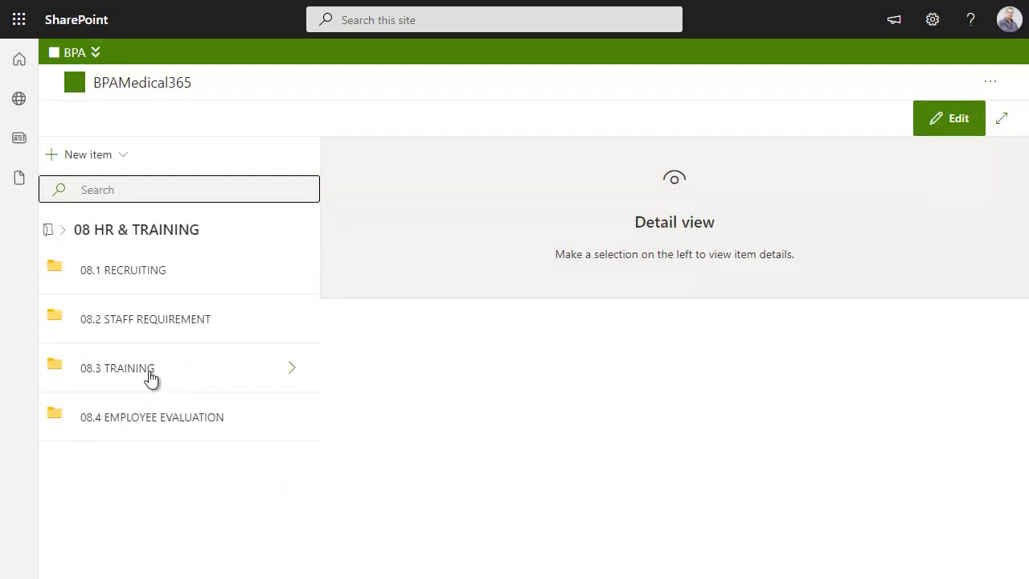
left_click(135, 272)
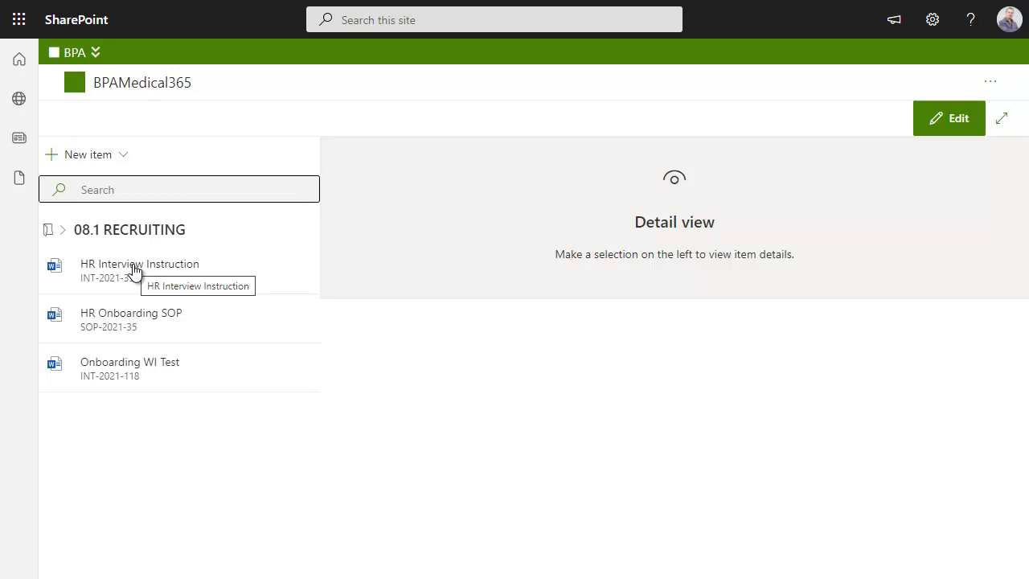
- Select HR Interview Instruction, then HR Onboarding SOP, and scroll its preview to the Approval signatures
left_click(249, 287)
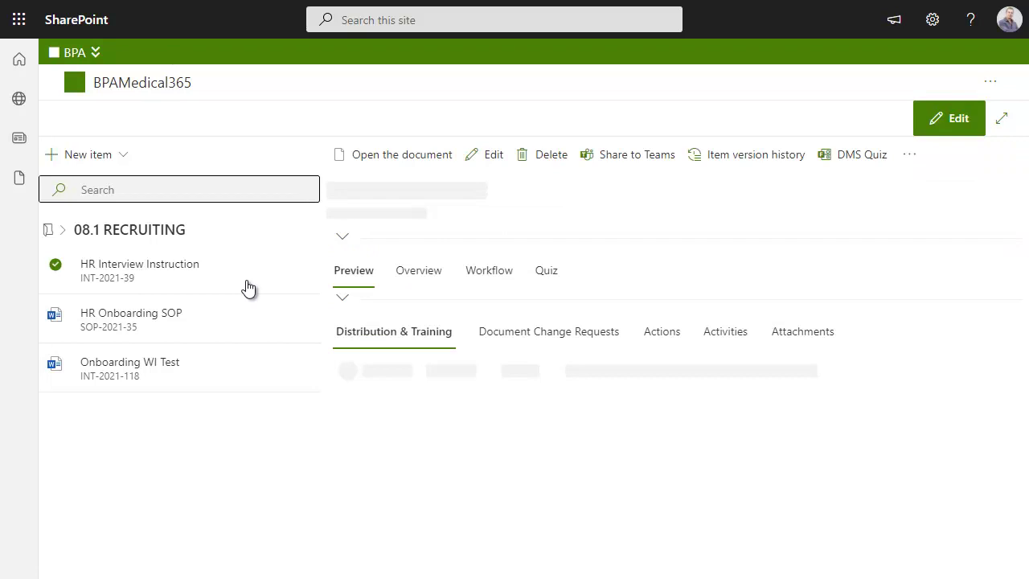
left_click(229, 325)
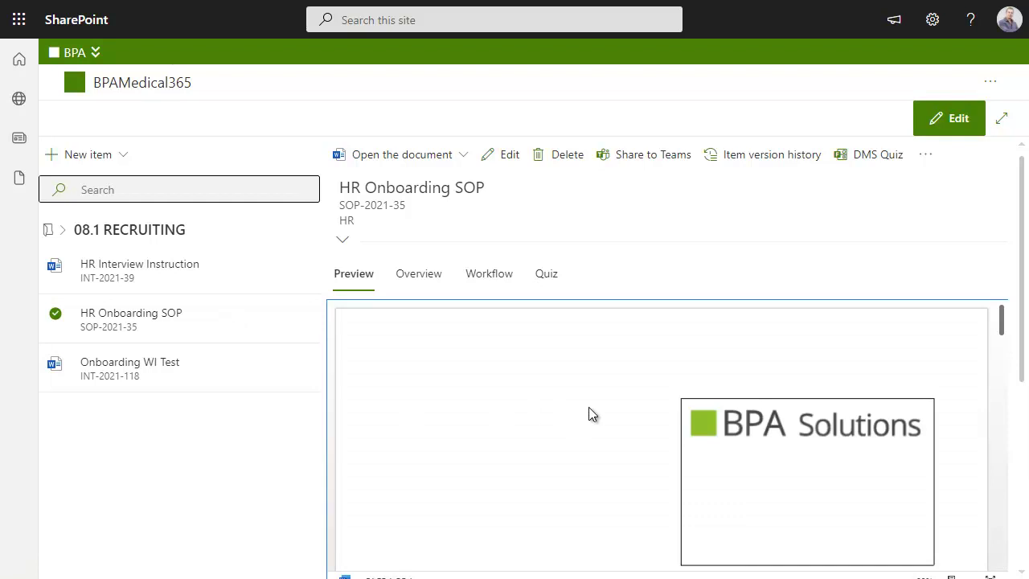
scroll(590, 414, "down", 3)
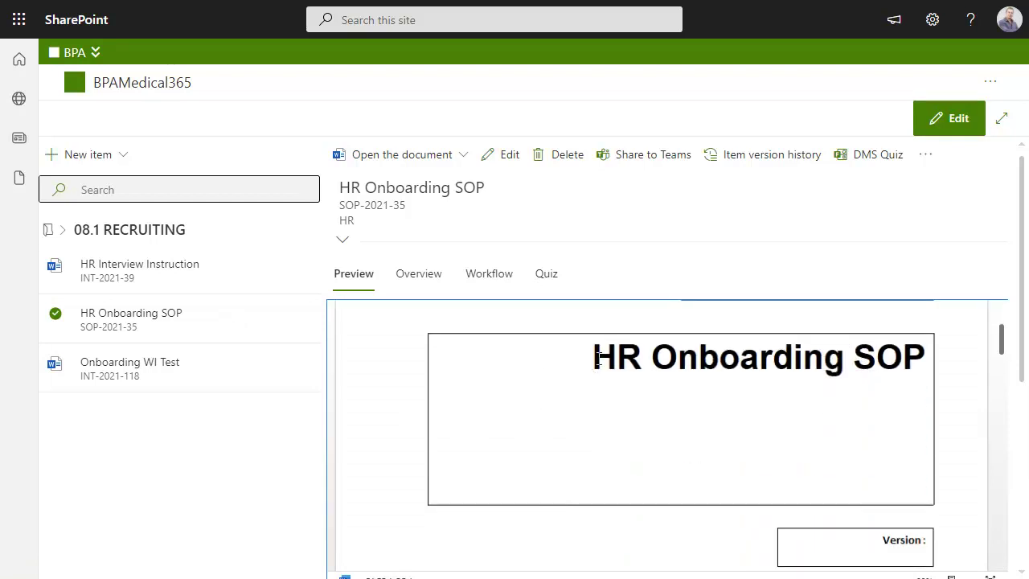
scroll(737, 394, "down", 2)
scroll(743, 408, "down", 5)
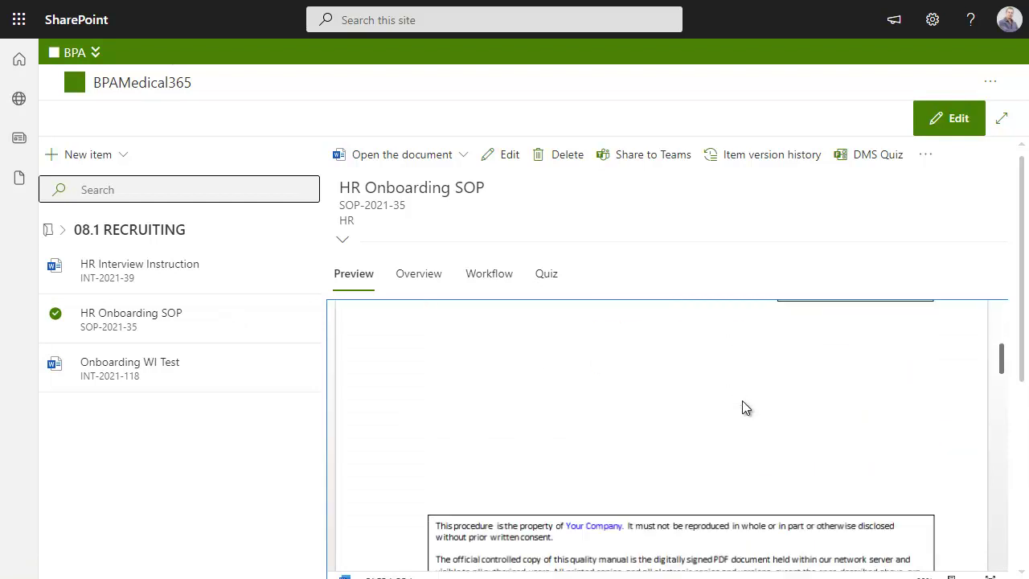
scroll(746, 408, "down", 1)
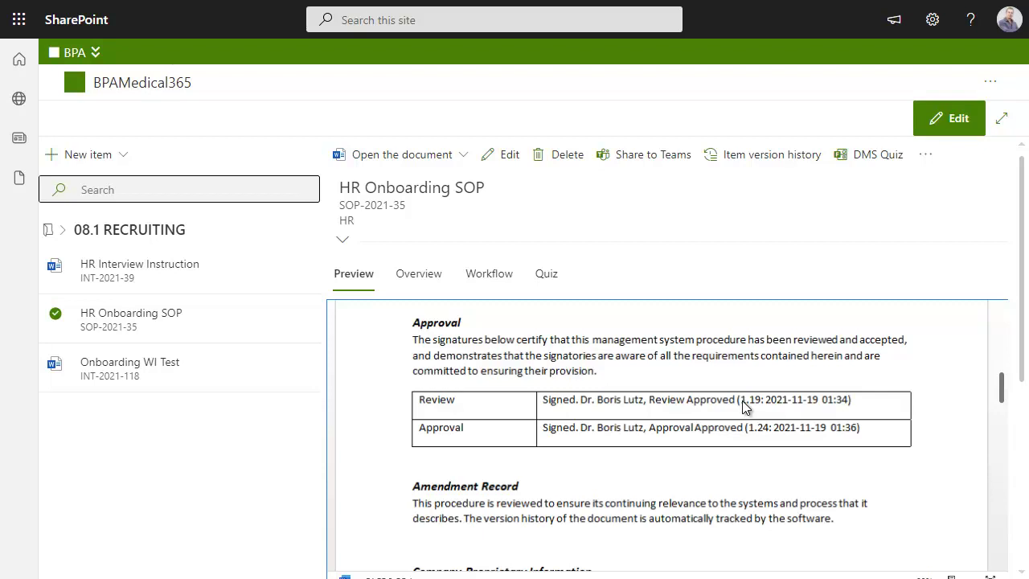
- Show the HR Onboarding SOP's Overview tab with its identification, version, process and parent document fields
left_click(419, 278)
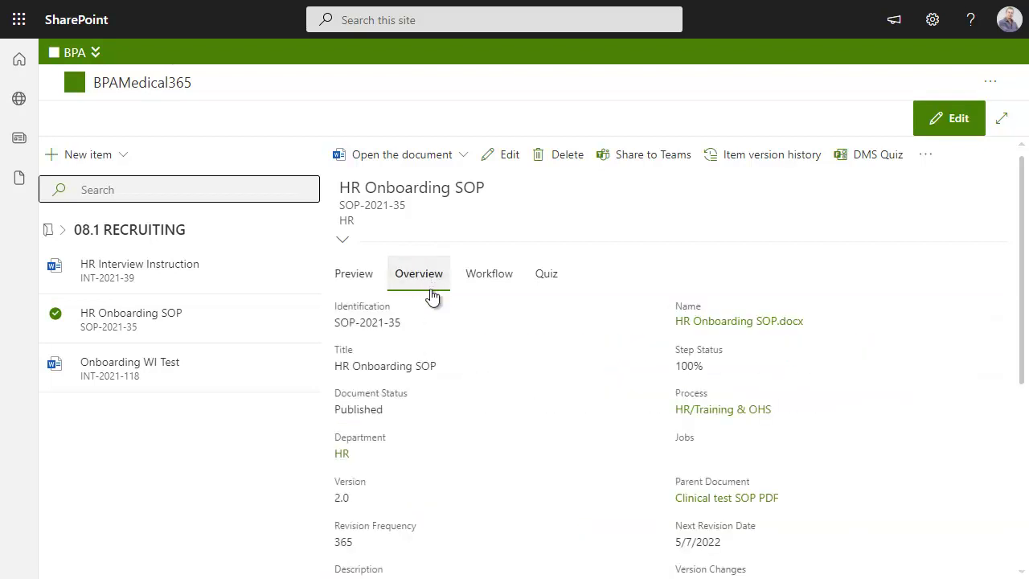
mouse_move(697, 416)
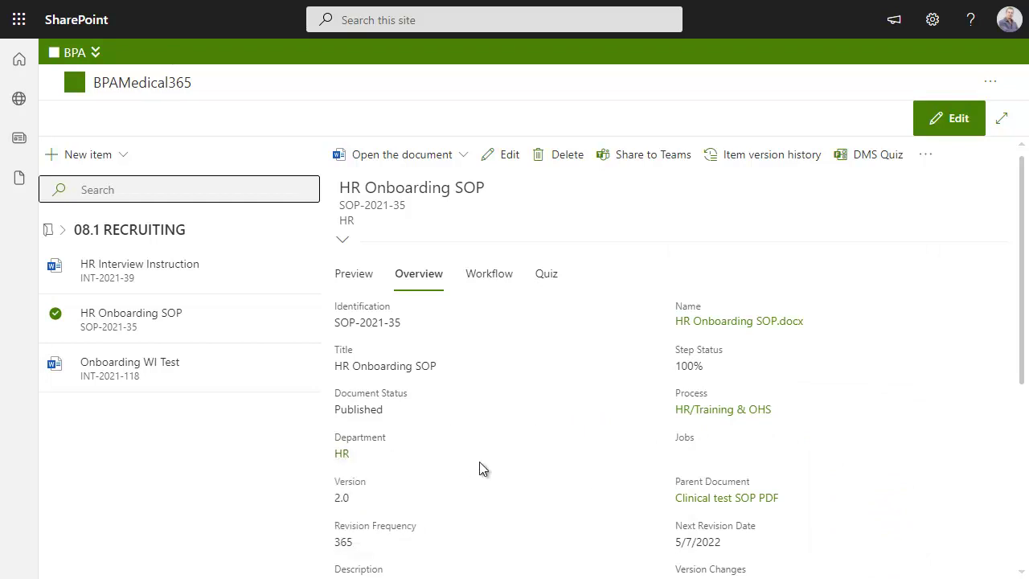
mouse_move(694, 502)
- Show the SOP's Workflow tab and inspect the signer details of the Creation, Review and Approval signatures
left_click(489, 275)
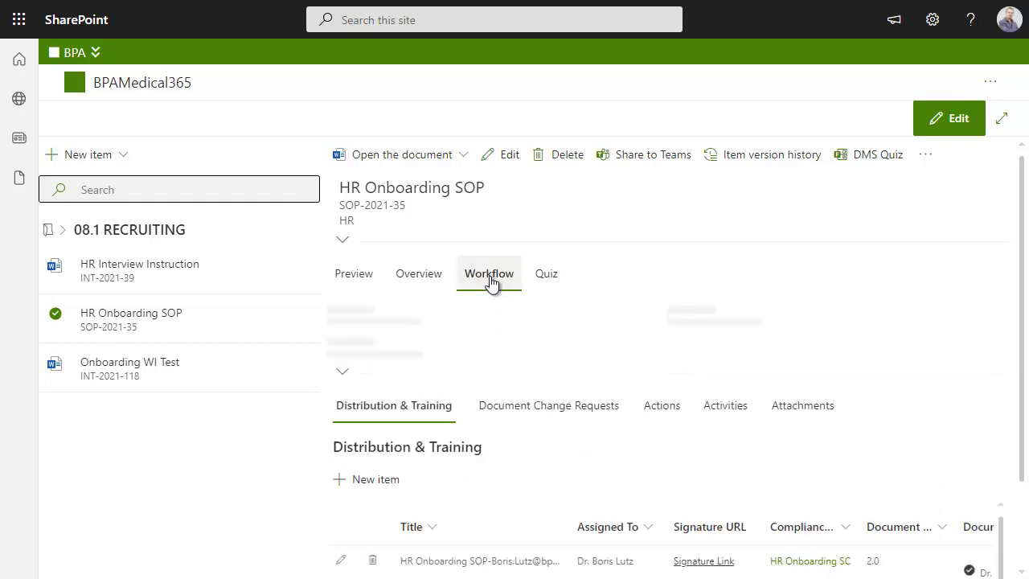
mouse_move(364, 372)
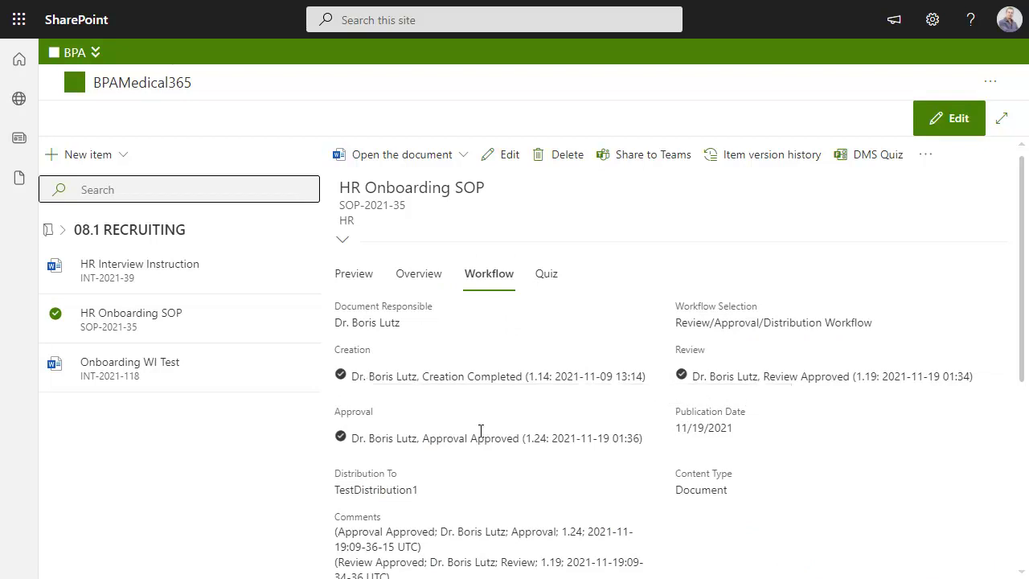
mouse_move(480, 431)
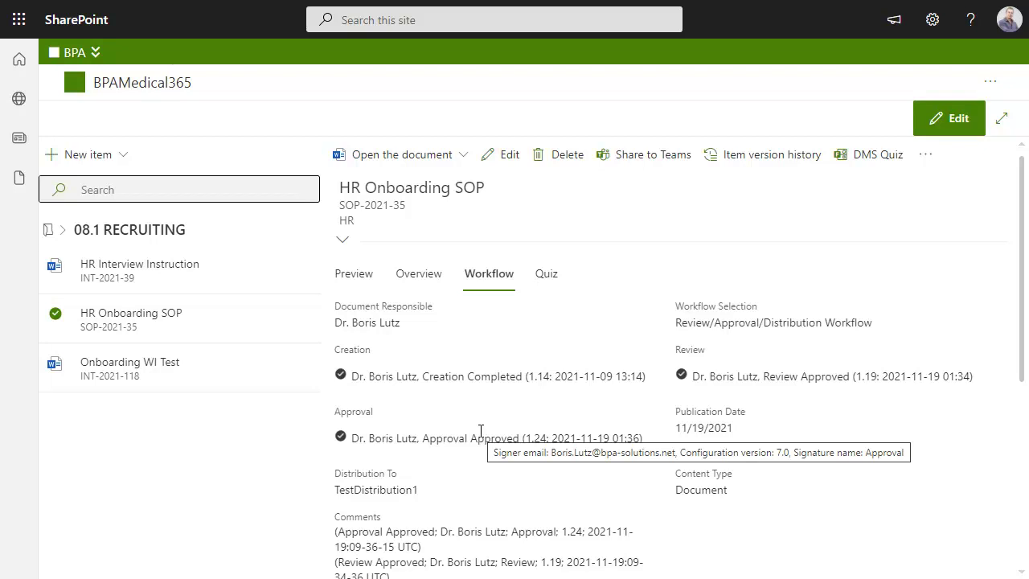
- Collapse the detail tabs and inspect the Distribution & Training assignments and their Read and Understood signatures
left_click(347, 246)
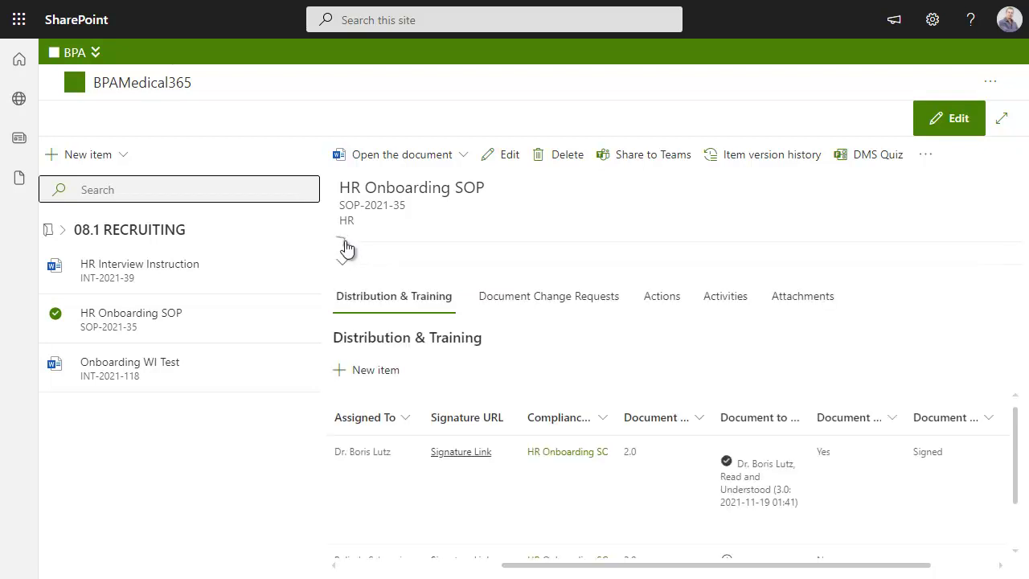
mouse_move(366, 453)
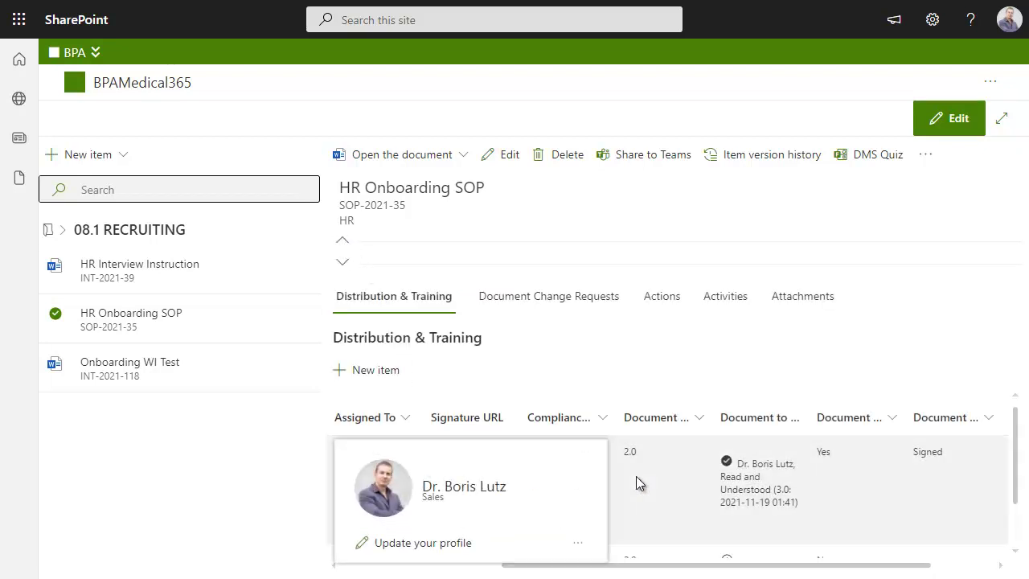
mouse_move(751, 472)
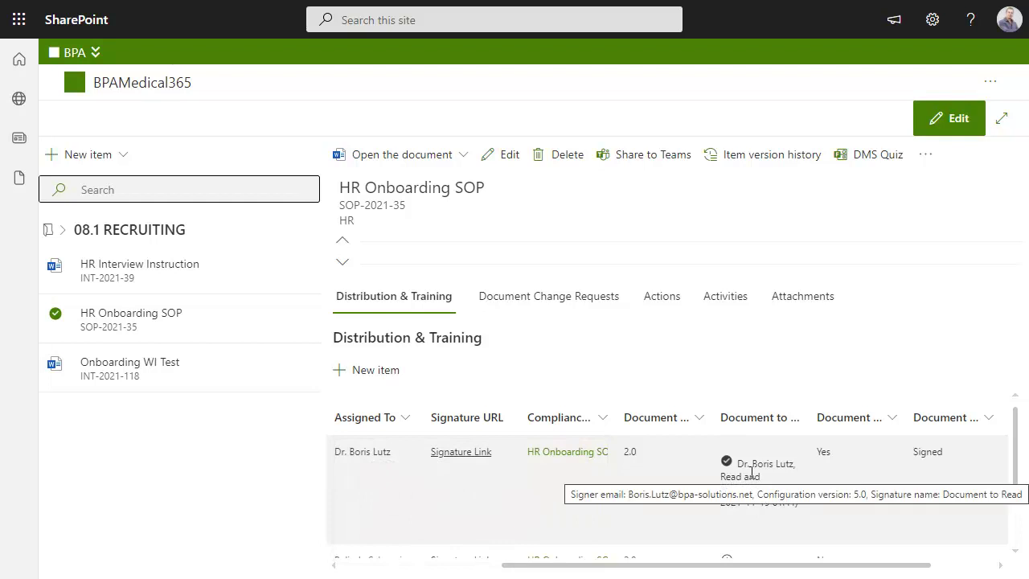
scroll(578, 494, "down", 1)
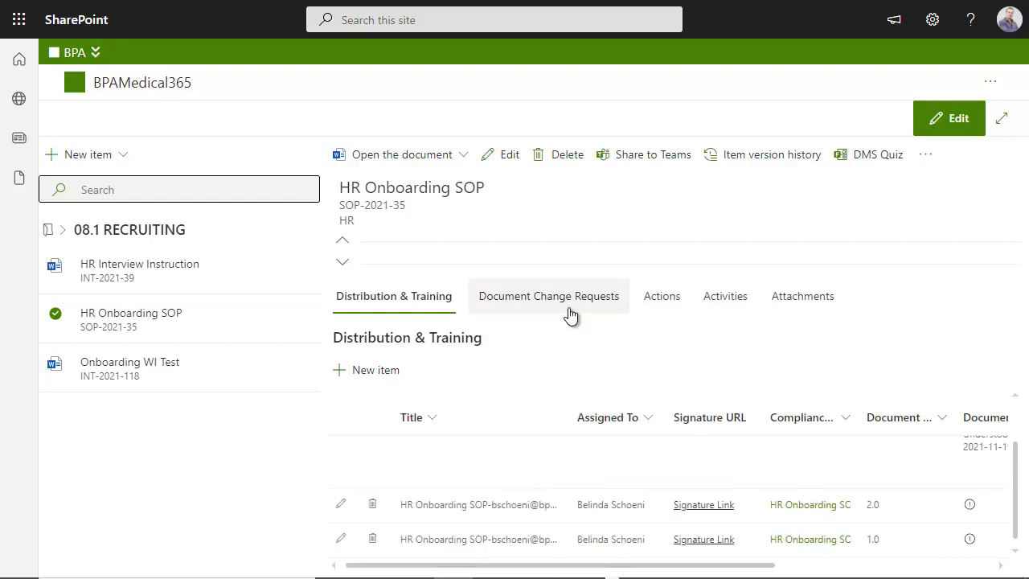
- Show the SOP's Document Change Requests, checking and then closing the item version history
left_click(565, 305)
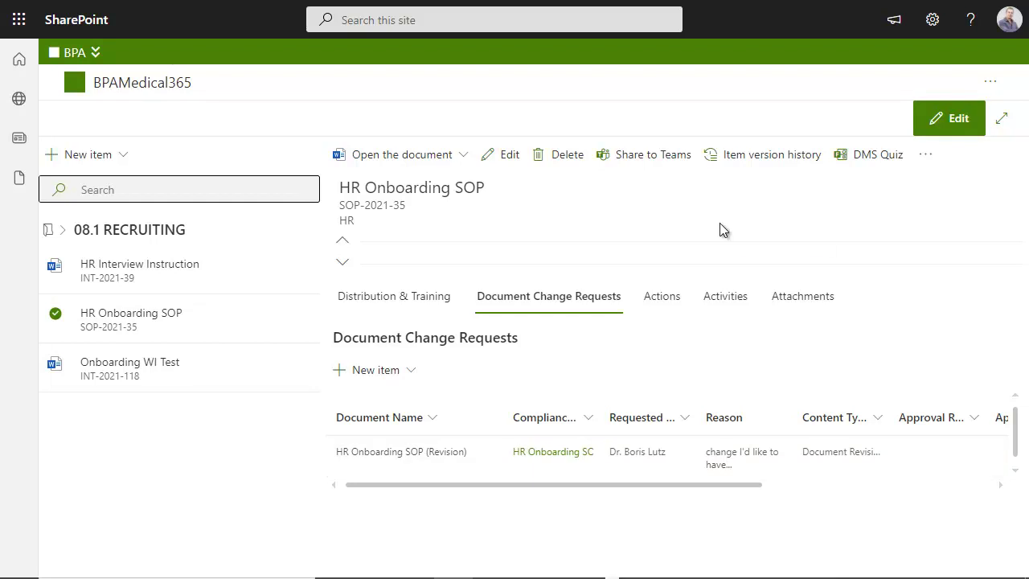
left_click(769, 158)
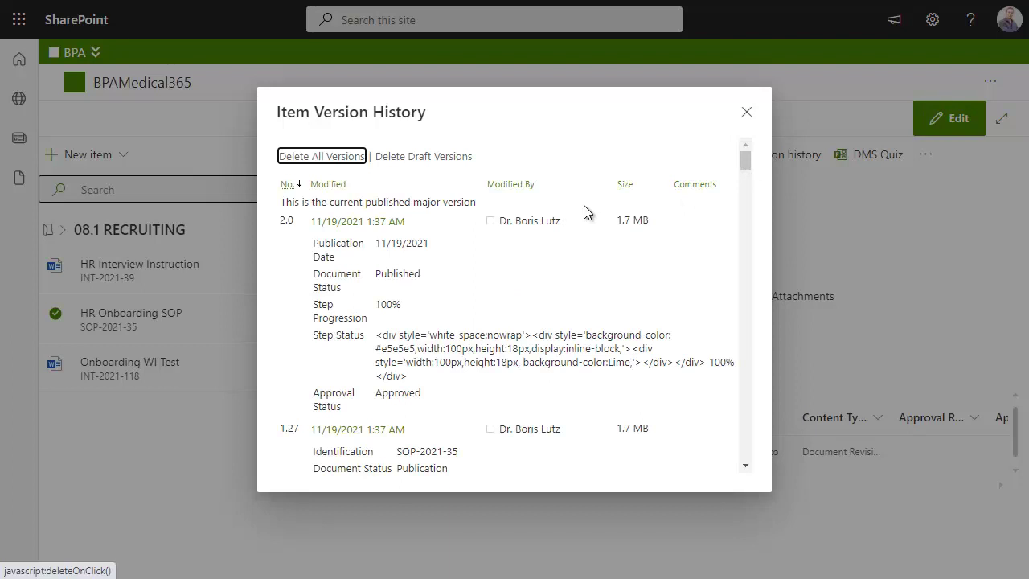
left_click(745, 114)
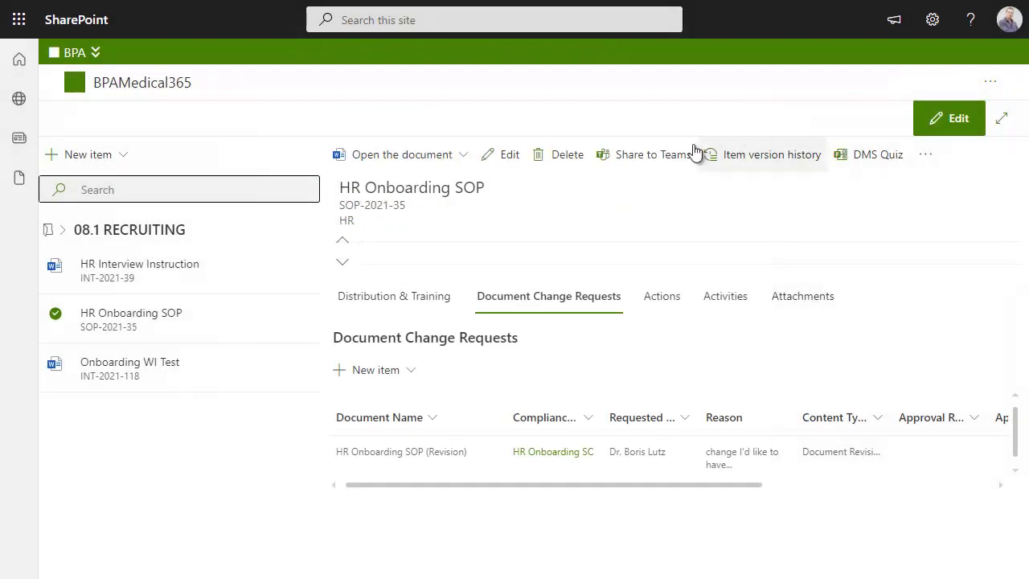
left_click(624, 164)
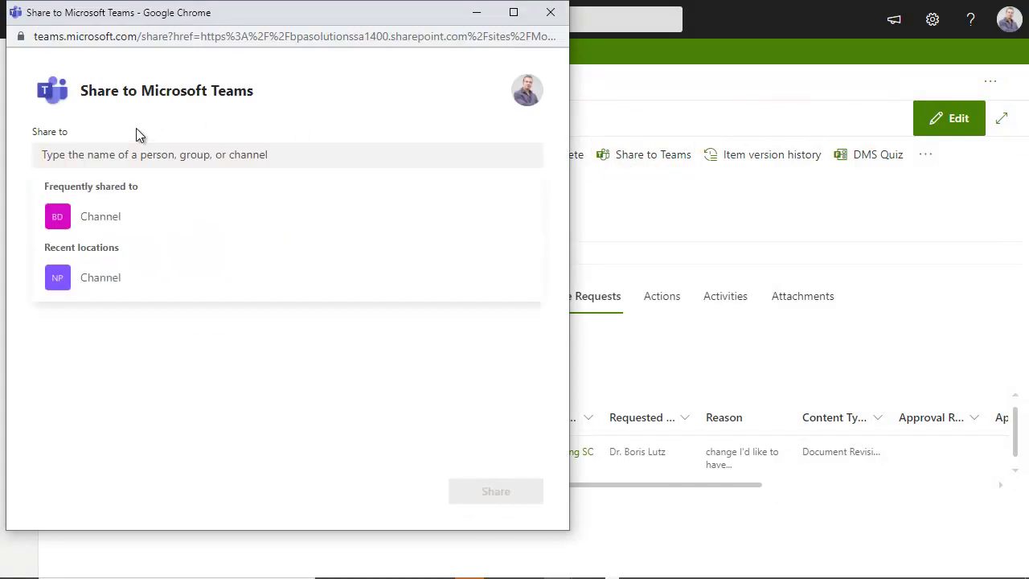
left_click(98, 332)
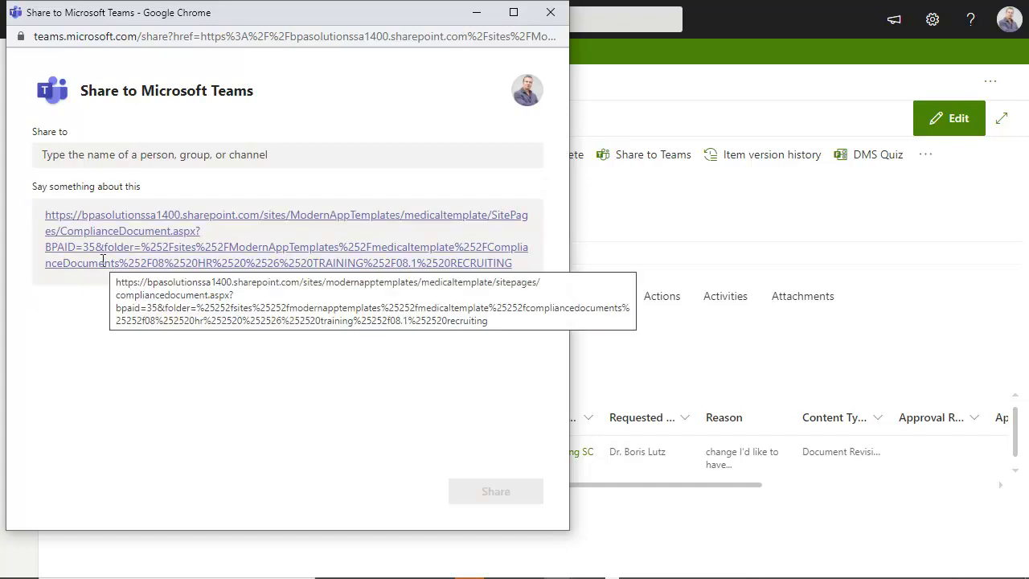
key("ctrl+w")
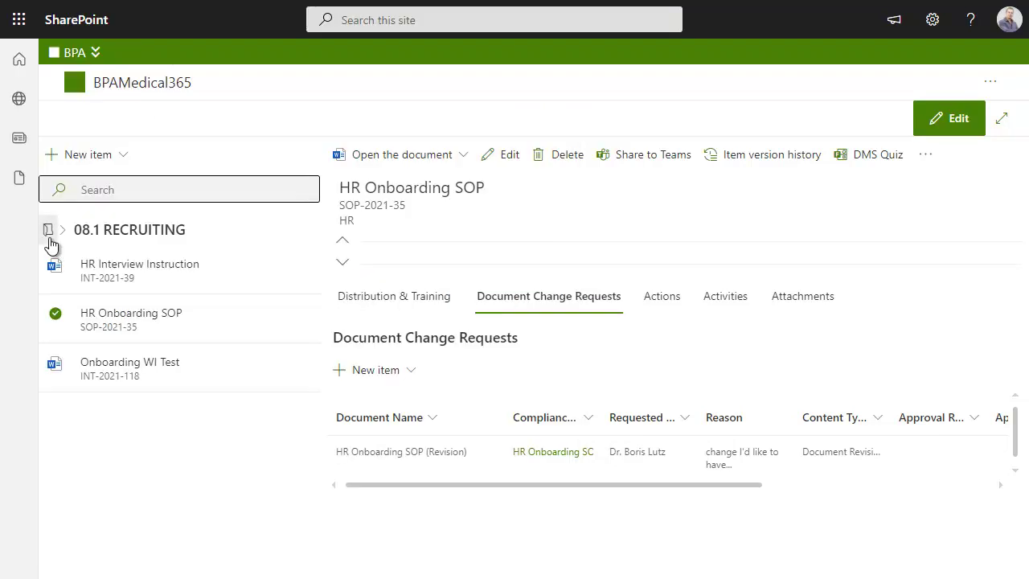
- Return to Compliance Documents, search for 200, and show Procedure for Document Management's quiz link
left_click(48, 233)
left_click(64, 260)
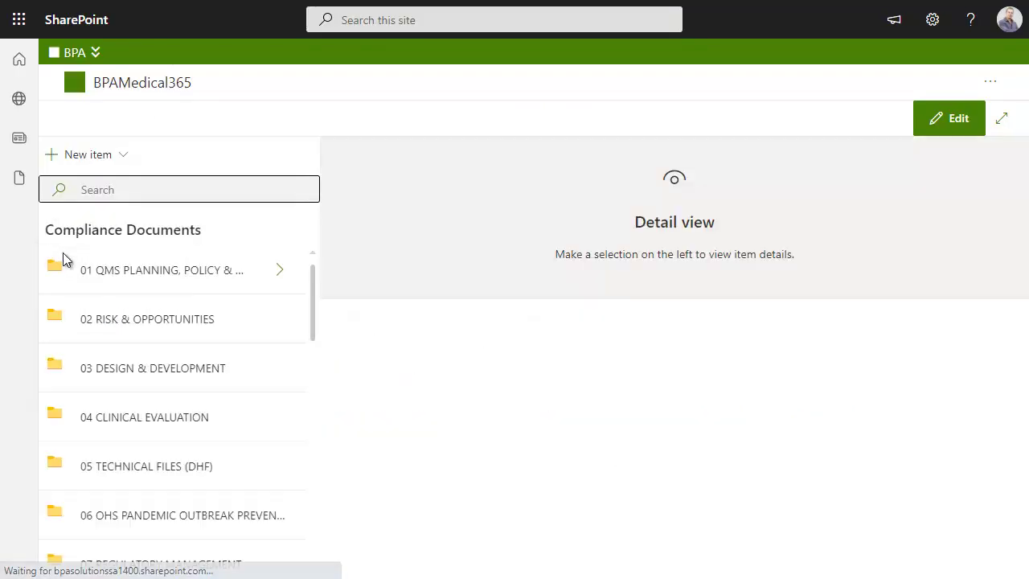
left_click(90, 190)
type("200")
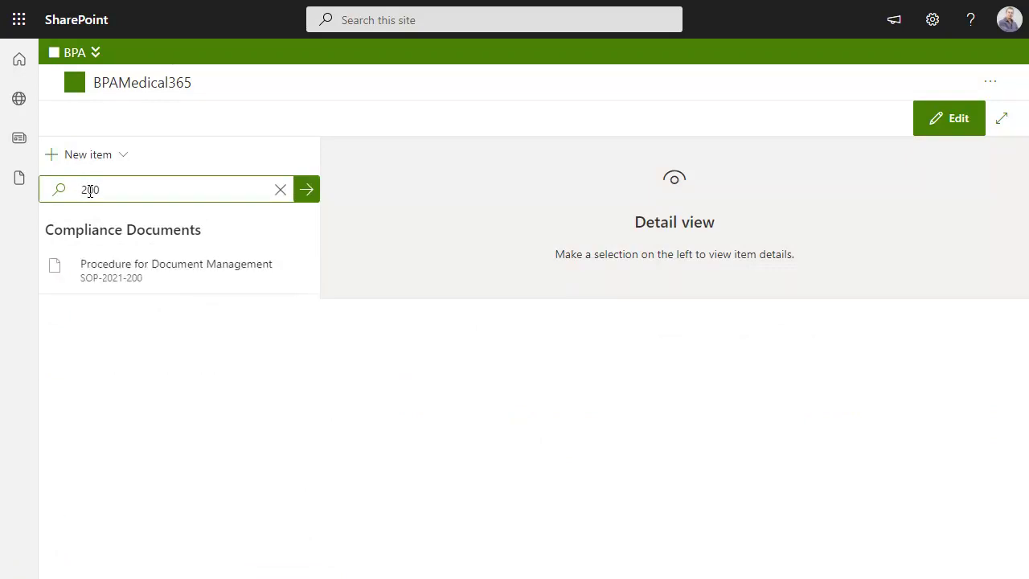
left_click(129, 270)
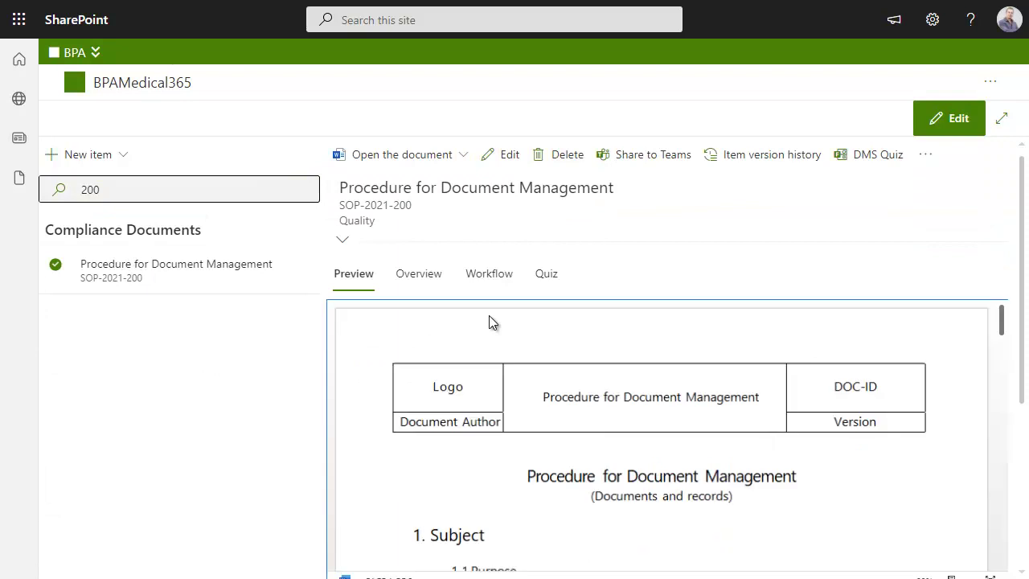
left_click(546, 277)
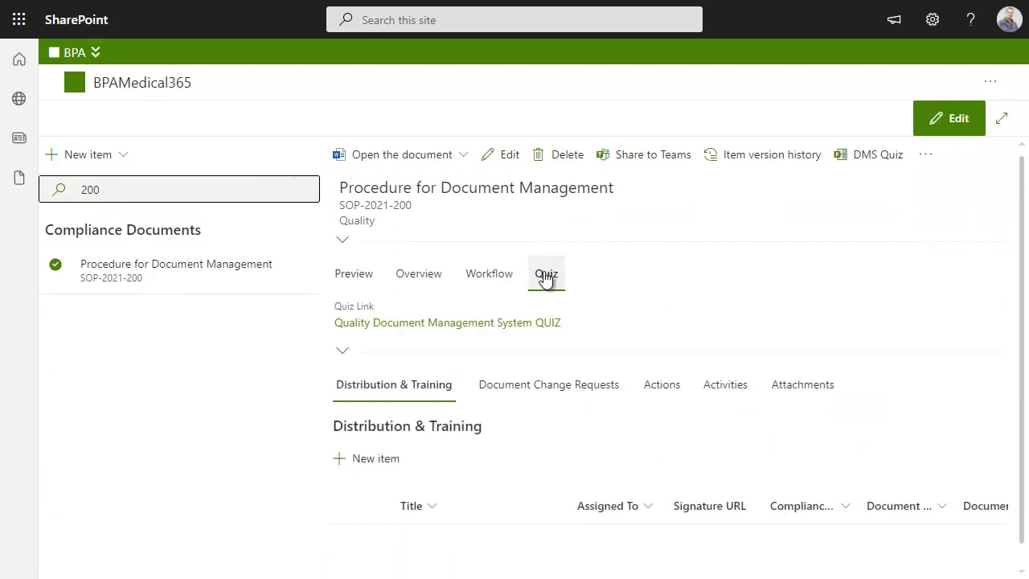
- Open the Quality Document Management System QUIZZ form and review a respondent's 6/6 auto-graded answers
left_click(419, 324)
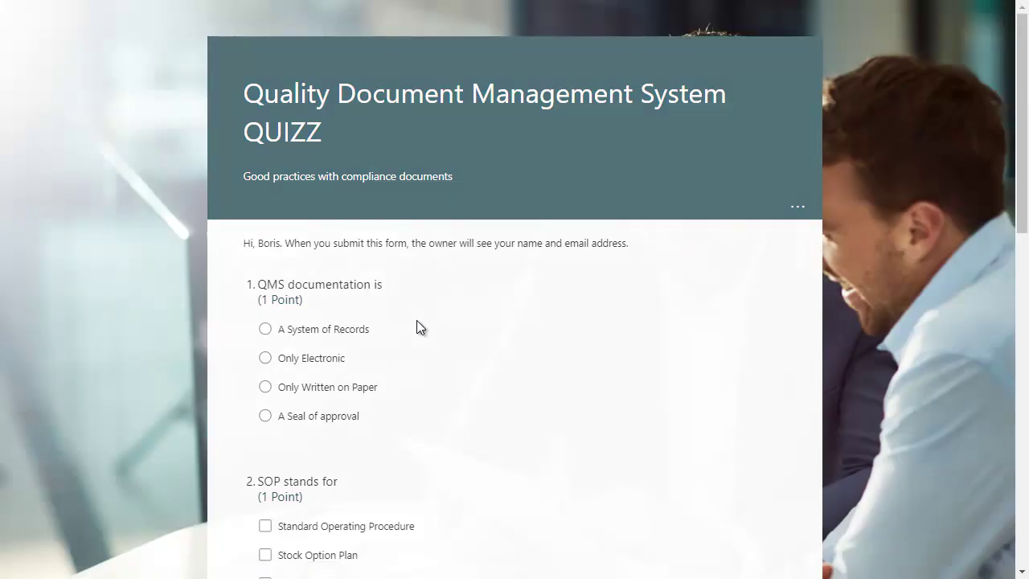
scroll(418, 326, "down", 5)
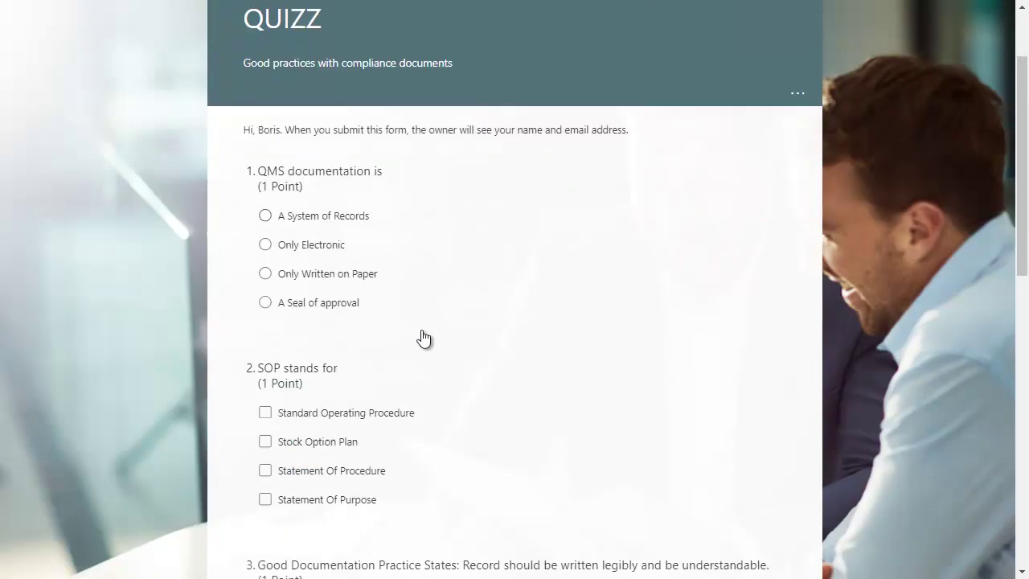
scroll(422, 337, "down", 2)
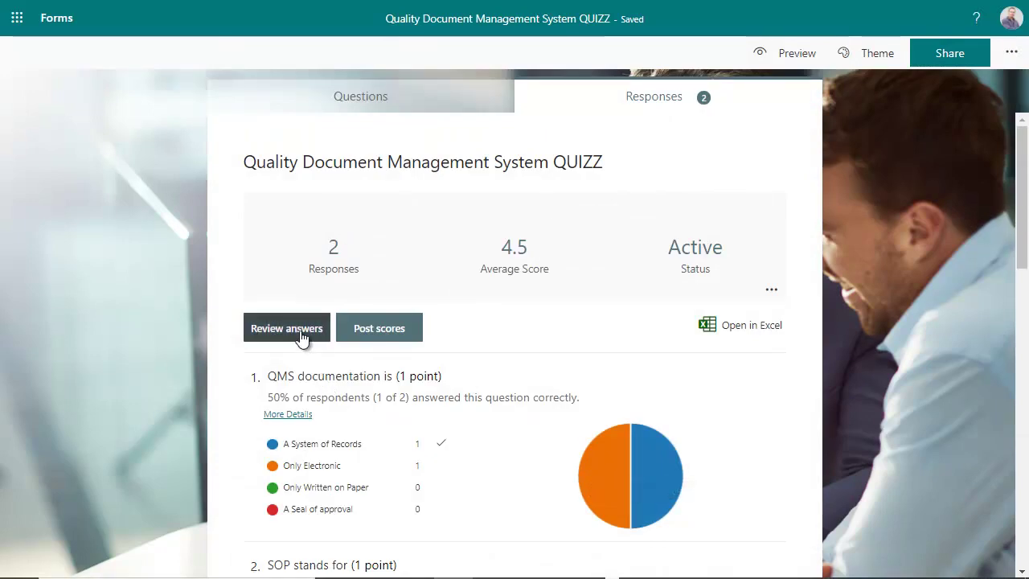
left_click(302, 338)
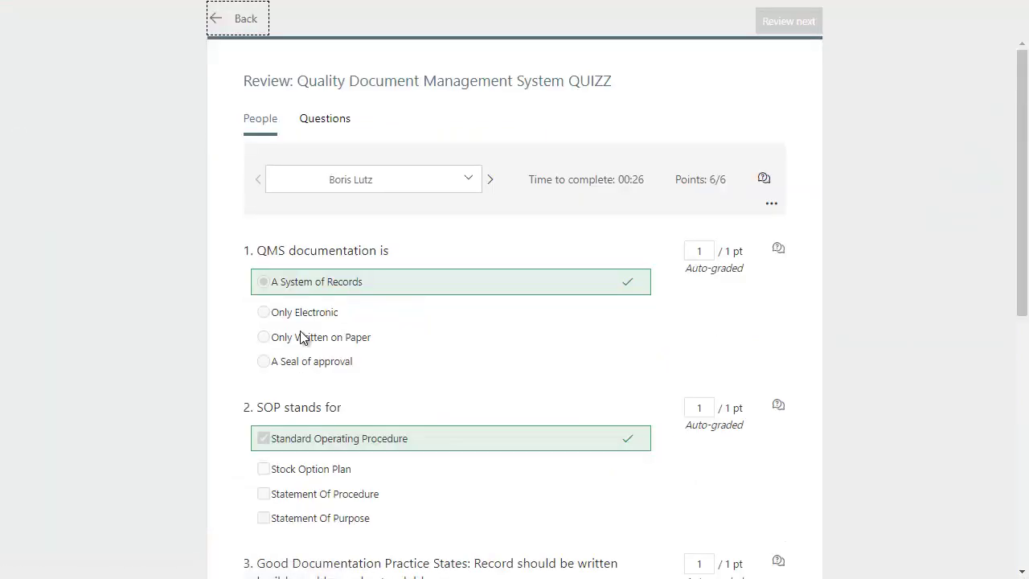
scroll(492, 426, "down", 5)
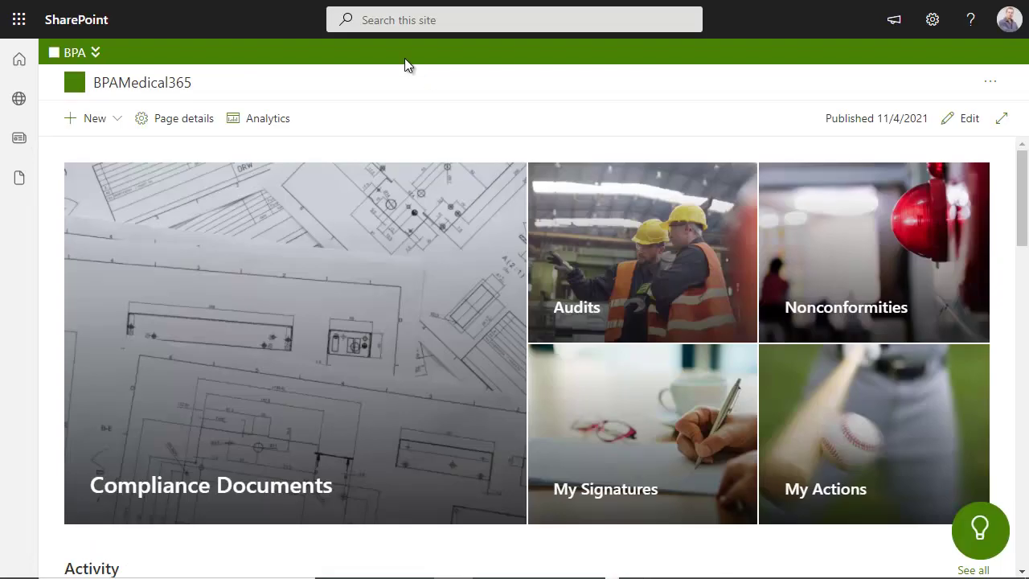
- Search the site for onb*, filter to Files, and highlight the HR Onboarding SOP result's snippet
left_click(380, 23)
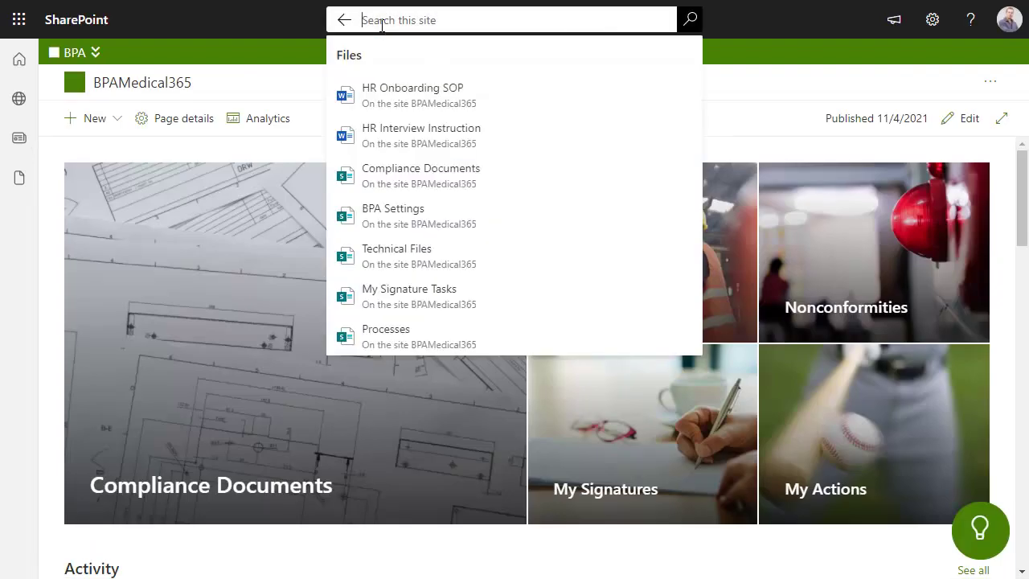
type("onb")
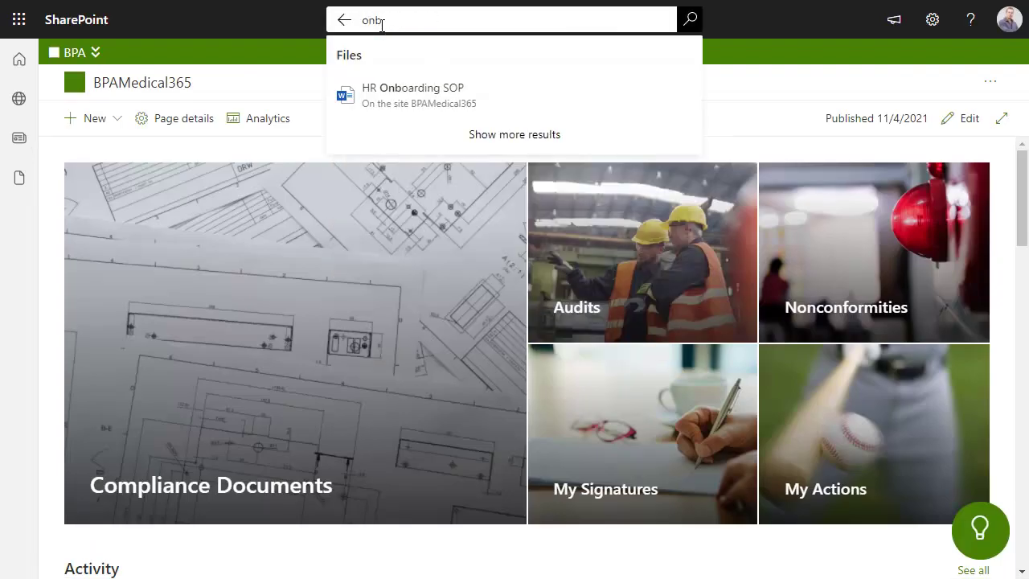
type("*")
key("Return")
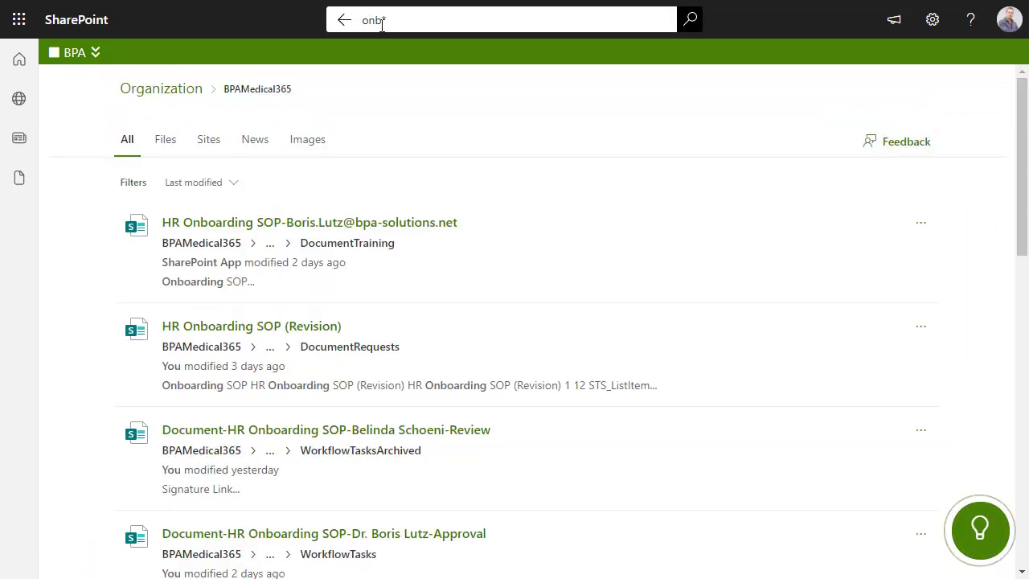
left_click(168, 146)
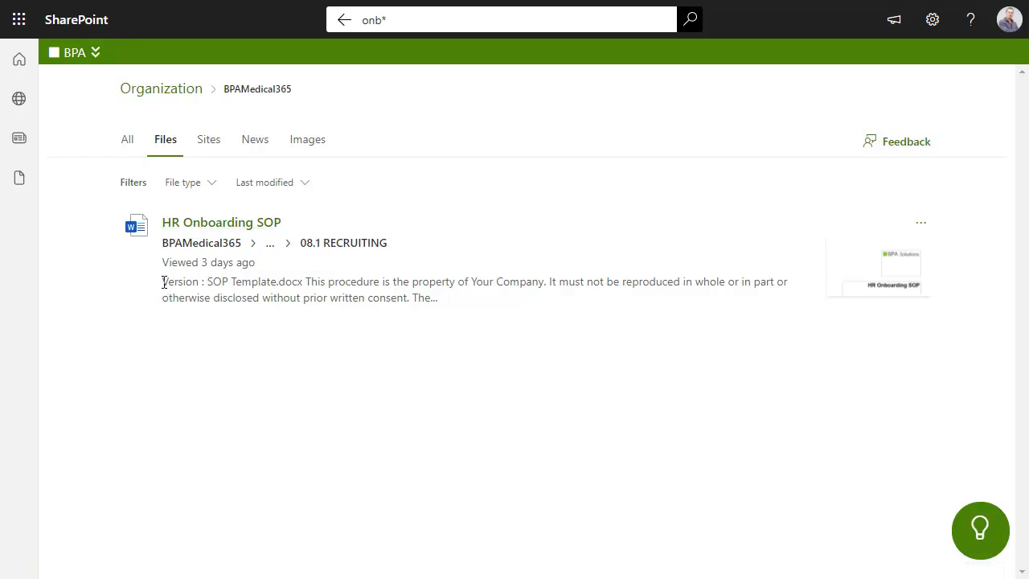
left_click_drag(161, 281, 399, 298)
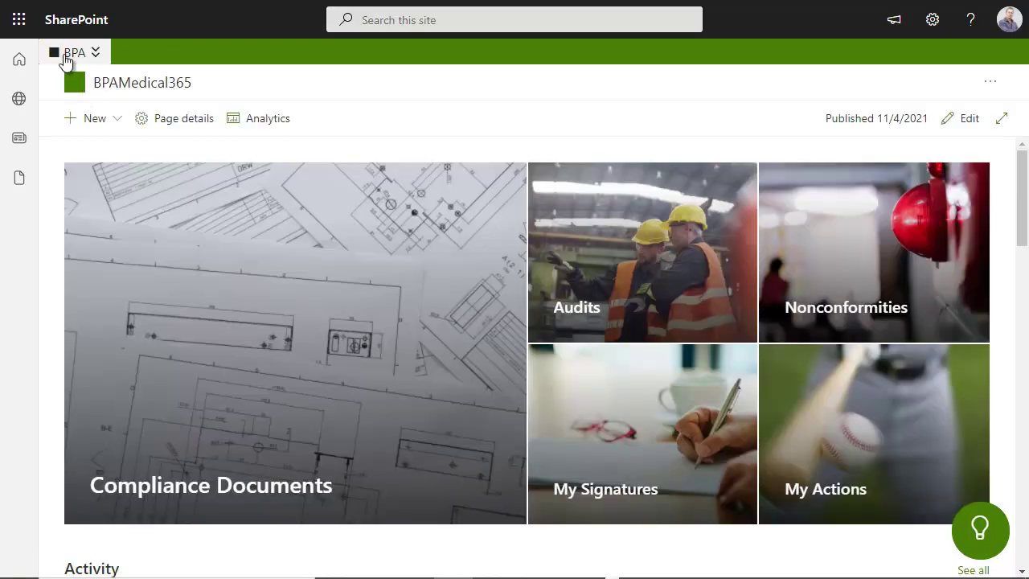
- Open the Process Map from the site navigation and scroll through the HR/Training & OHS details
left_click(65, 52)
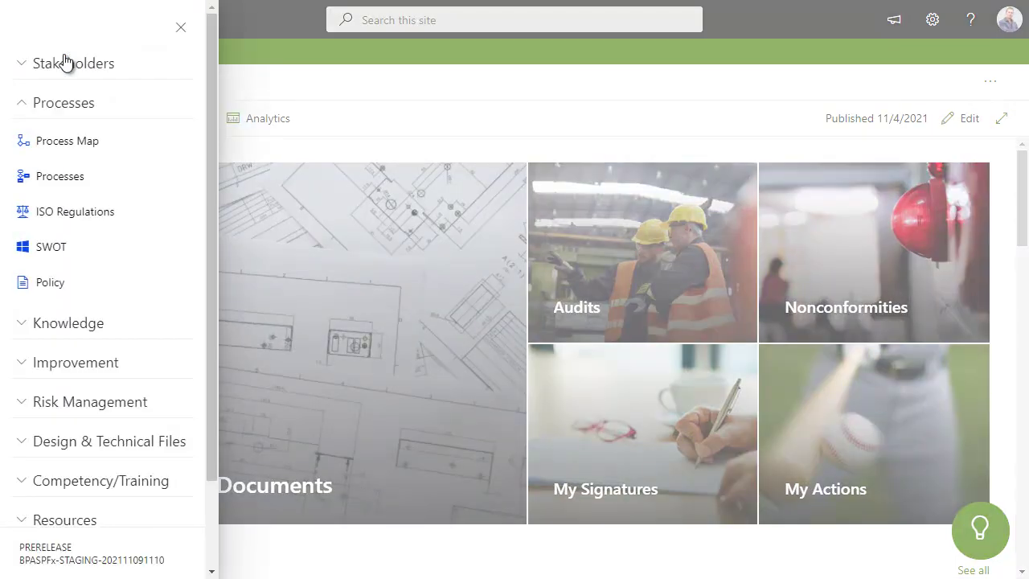
left_click(70, 142)
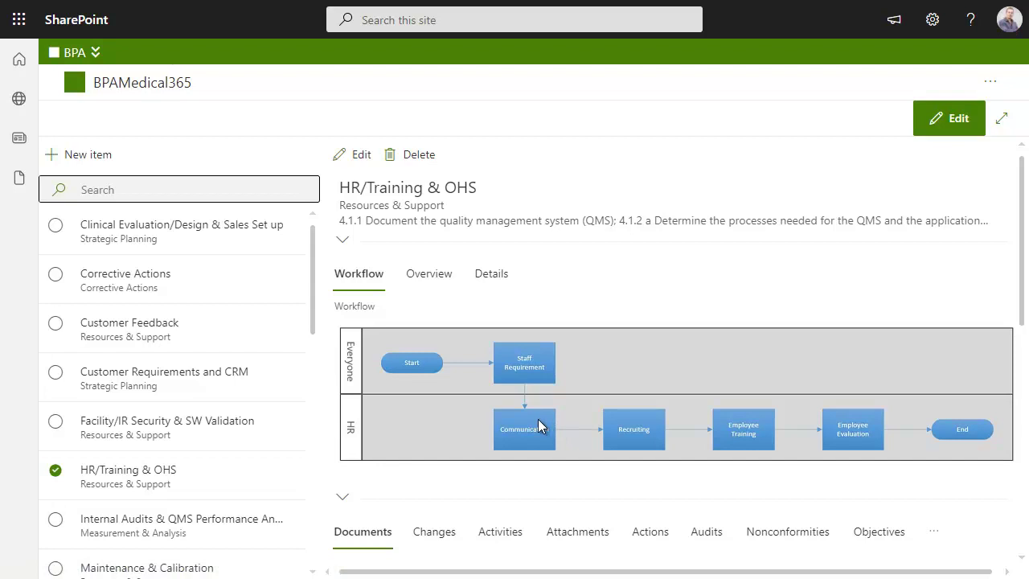
scroll(538, 419, "down", 5)
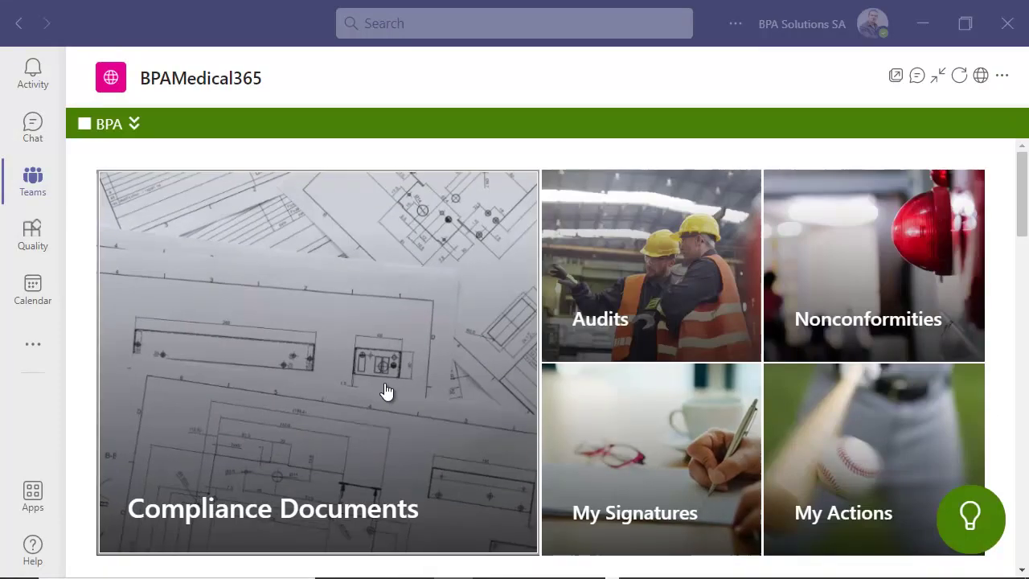
- From the Teams BPAMedical365 tab, bring up the Codification of documents example in Compliance Documents' 01 QMS PLANNING, POLICY & MANUAL folder
left_click(338, 349)
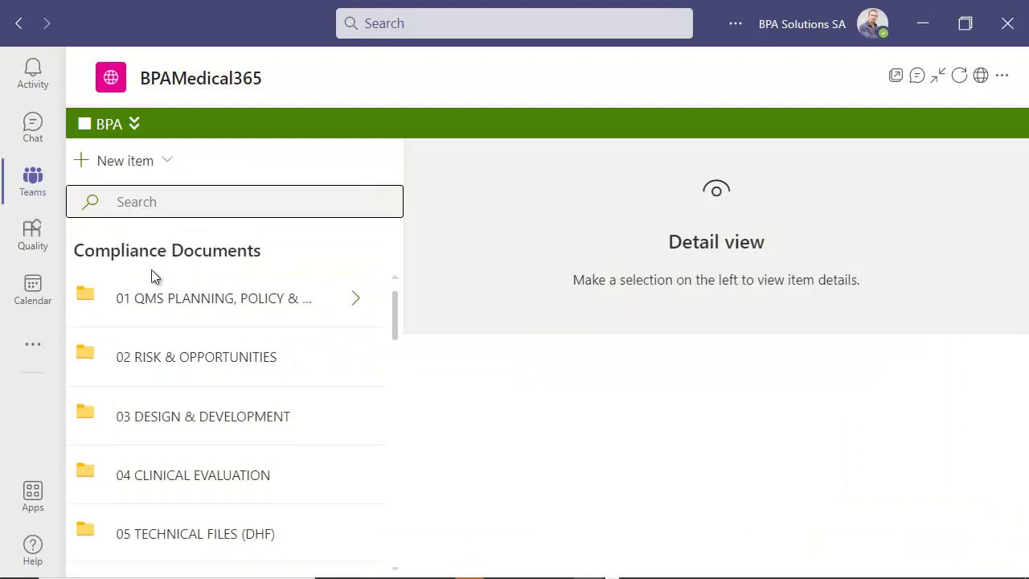
left_click(150, 302)
left_click(211, 286)
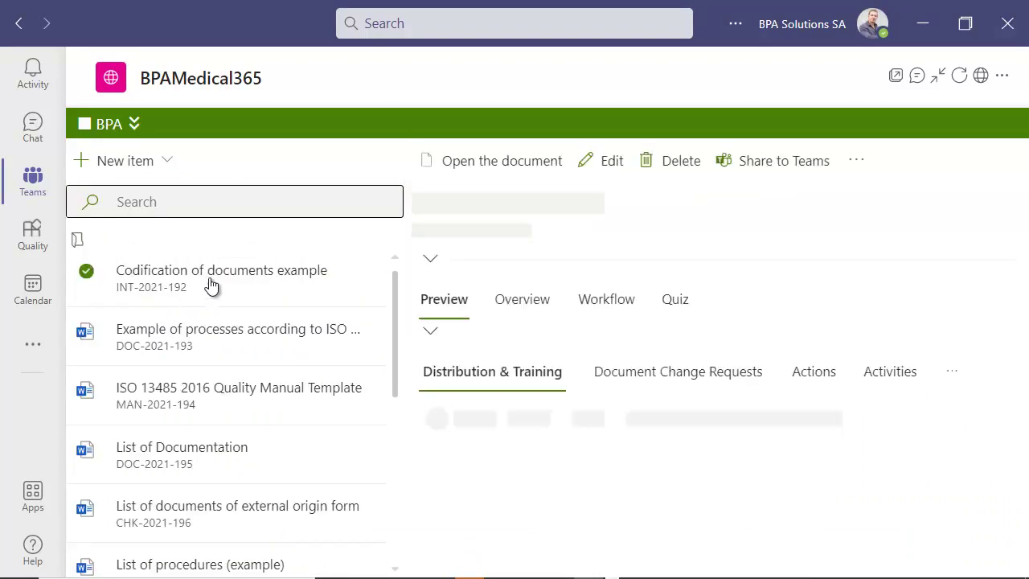
scroll(580, 334, "down", 3)
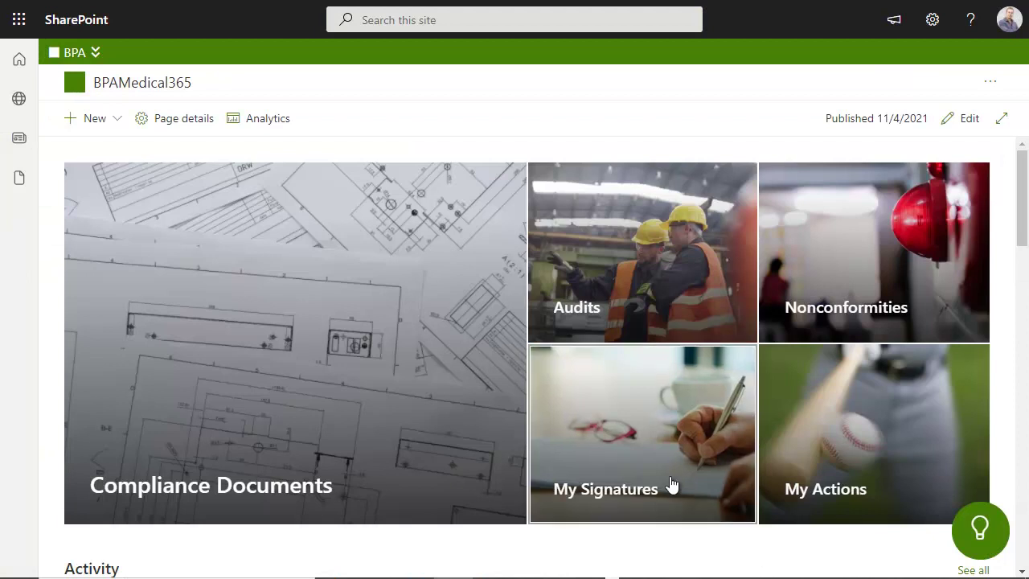
- Edit the Codification of documents example from My Signatures and sign its Review step
left_click(662, 469)
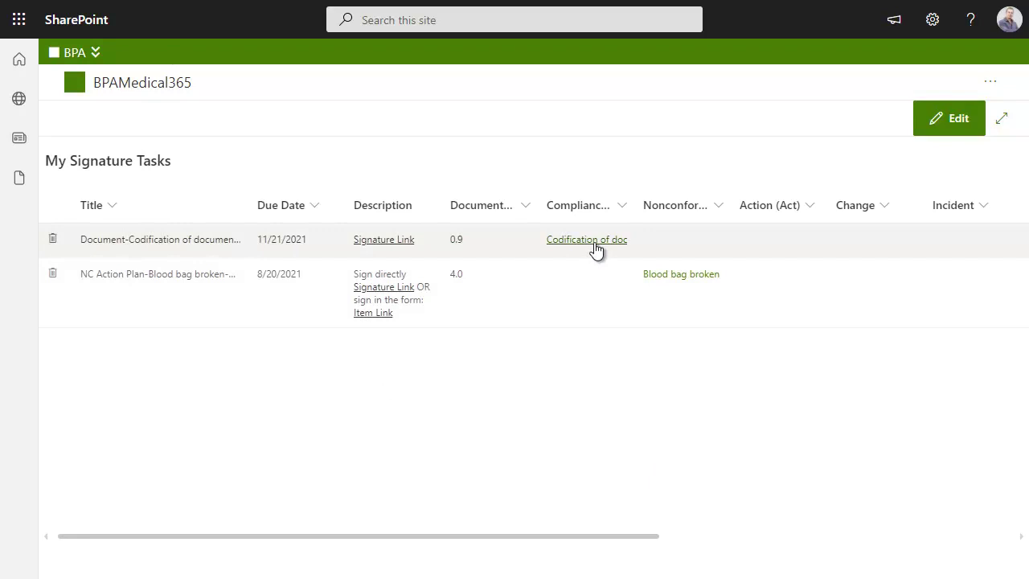
left_click(592, 241)
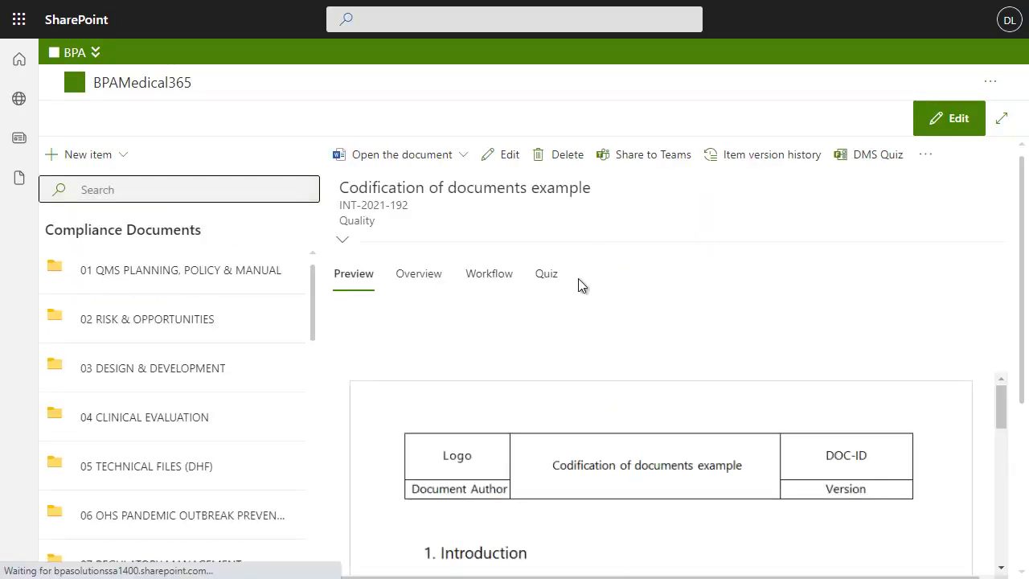
left_click(507, 155)
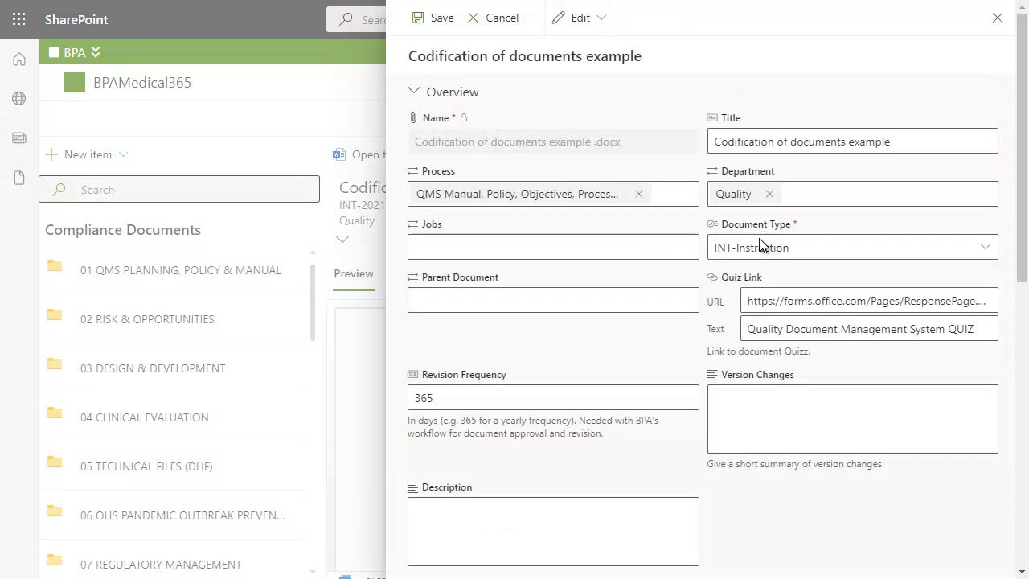
scroll(761, 241, "down", 10)
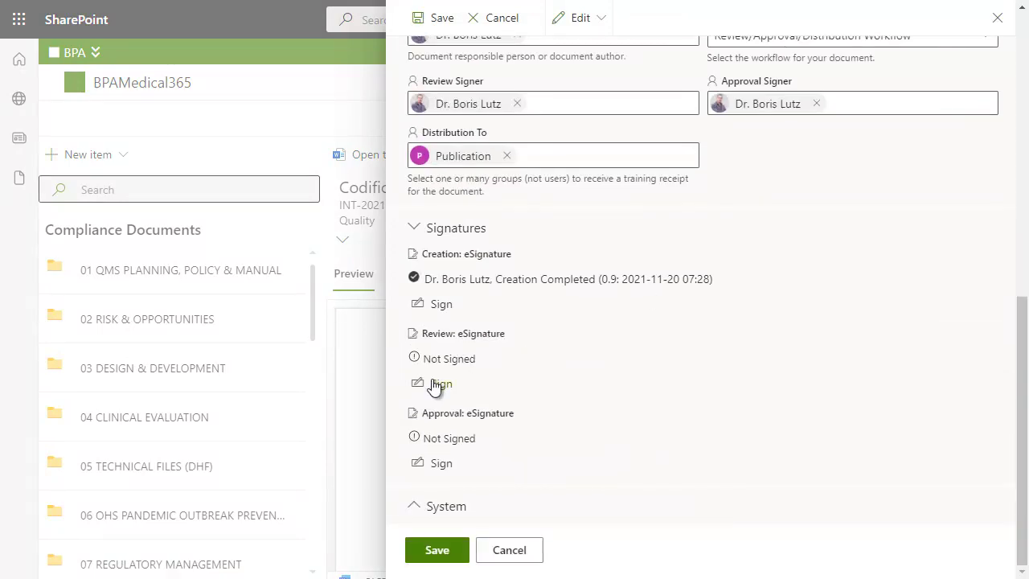
left_click(434, 384)
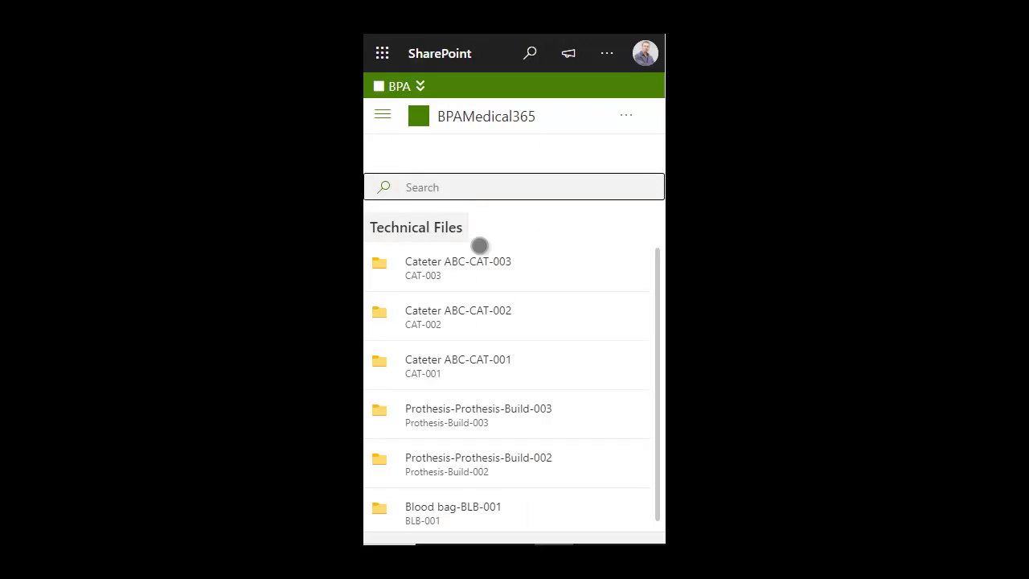
- Show the details of 01 Product Specifications.docx in the Cateter ABC-CAT-003 technical file
left_click(460, 261)
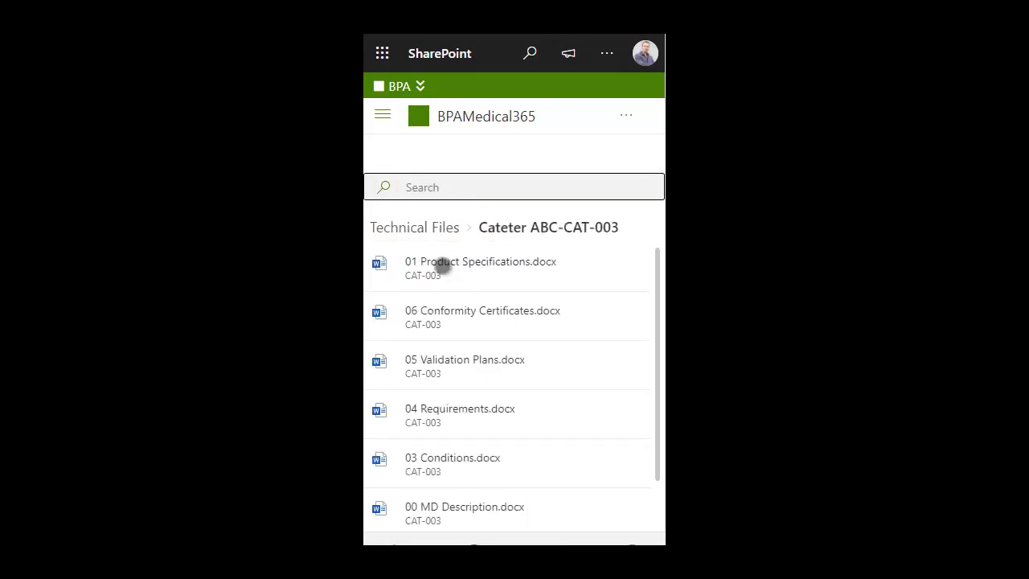
left_click(442, 266)
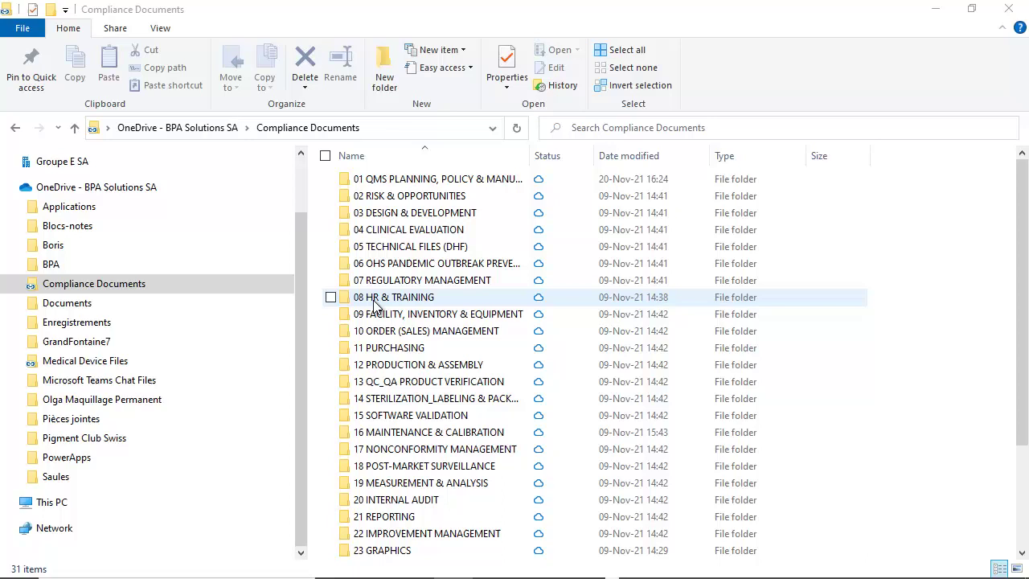
- Browse the synced Compliance Documents to 08 HR & TRAINING > 08.1 RECRUITING
double_click(373, 301)
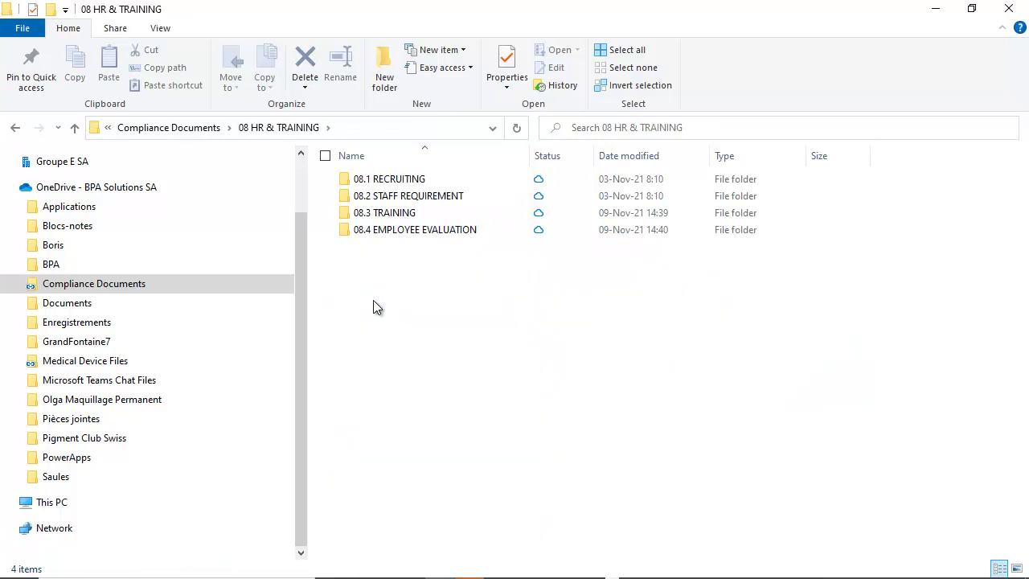
double_click(385, 181)
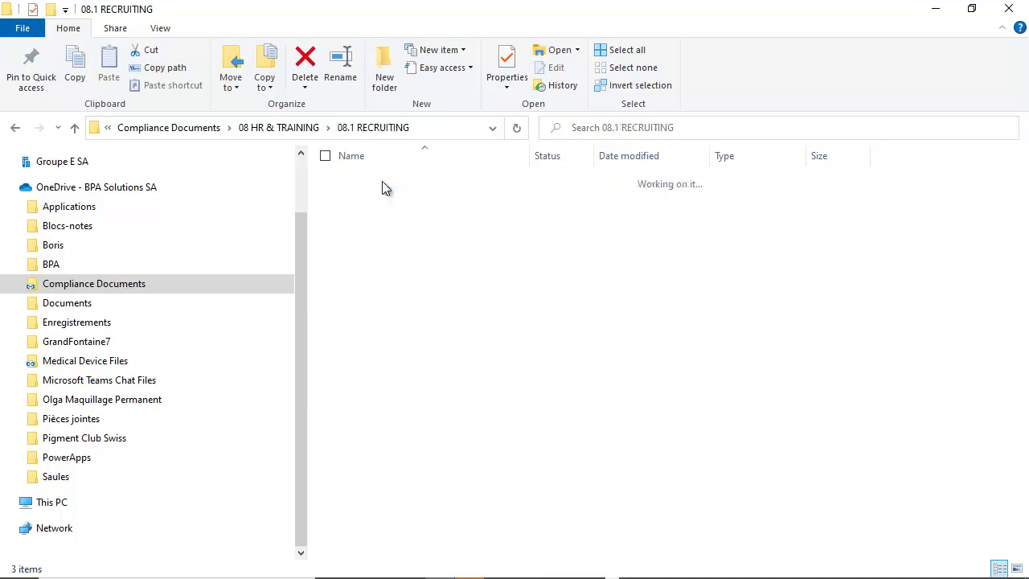